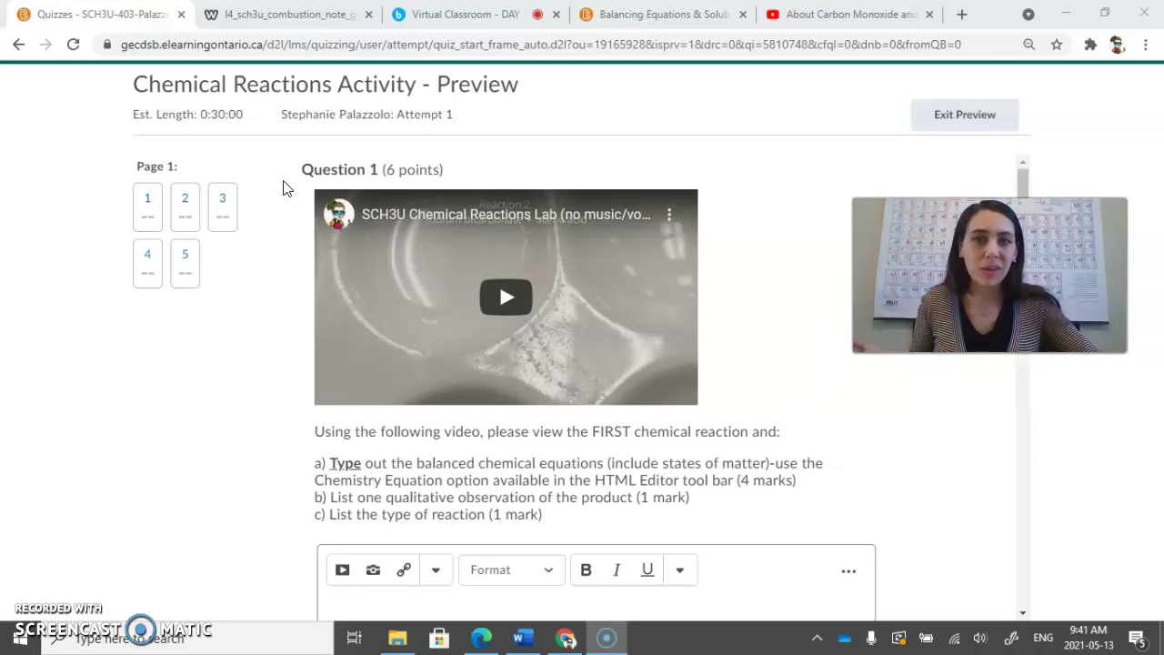
# Step: Examine the Question 1 instructions and answer area in the Chemical Reactions Activity quiz
pyautogui.moveTo(134, 84); pyautogui.dragTo(417, 84)
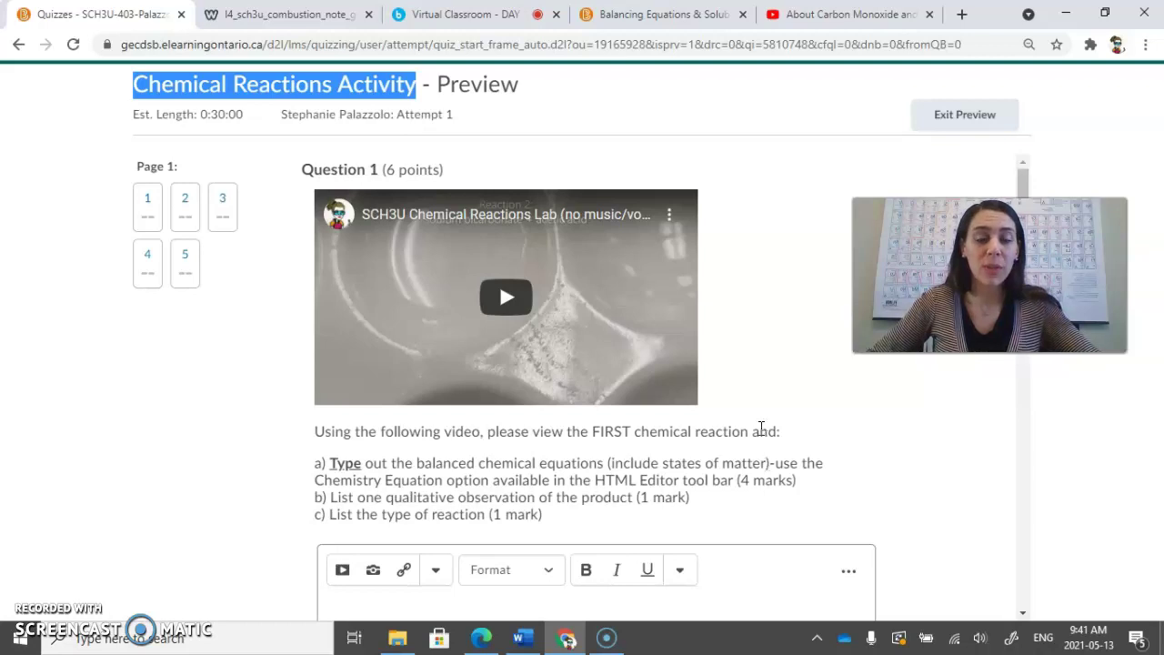
pyautogui.scroll(-1, 764, 417)
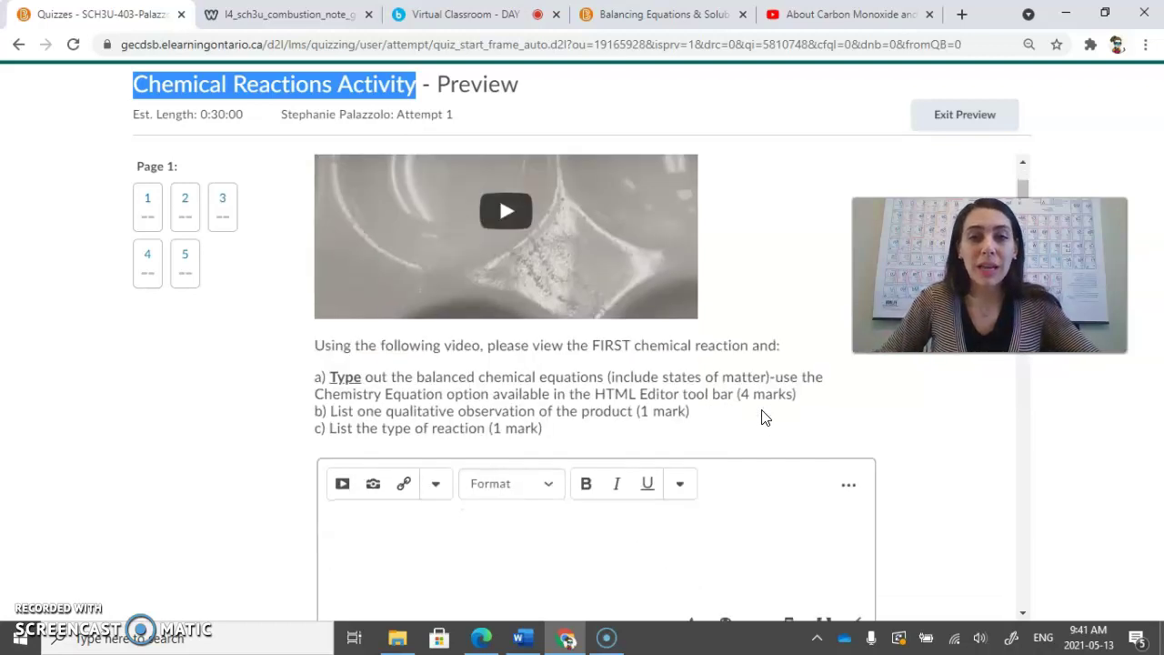
pyautogui.scroll(-1, 762, 416)
pyautogui.scroll(4, 825, 398)
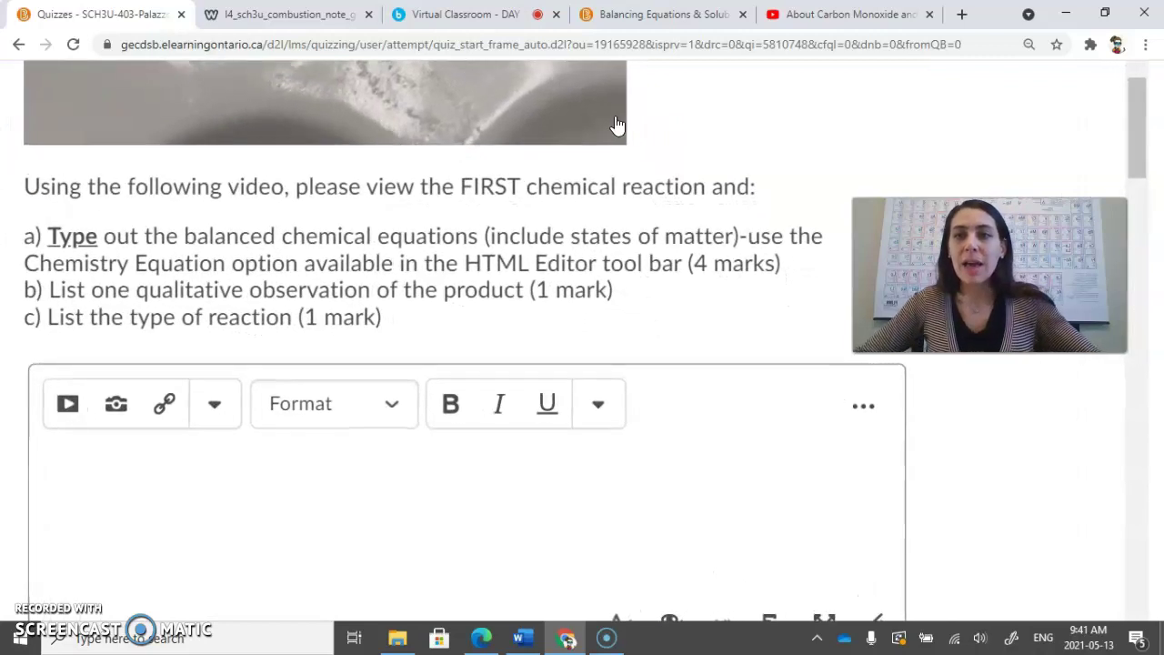
pyautogui.scroll(-1, 508, 228)
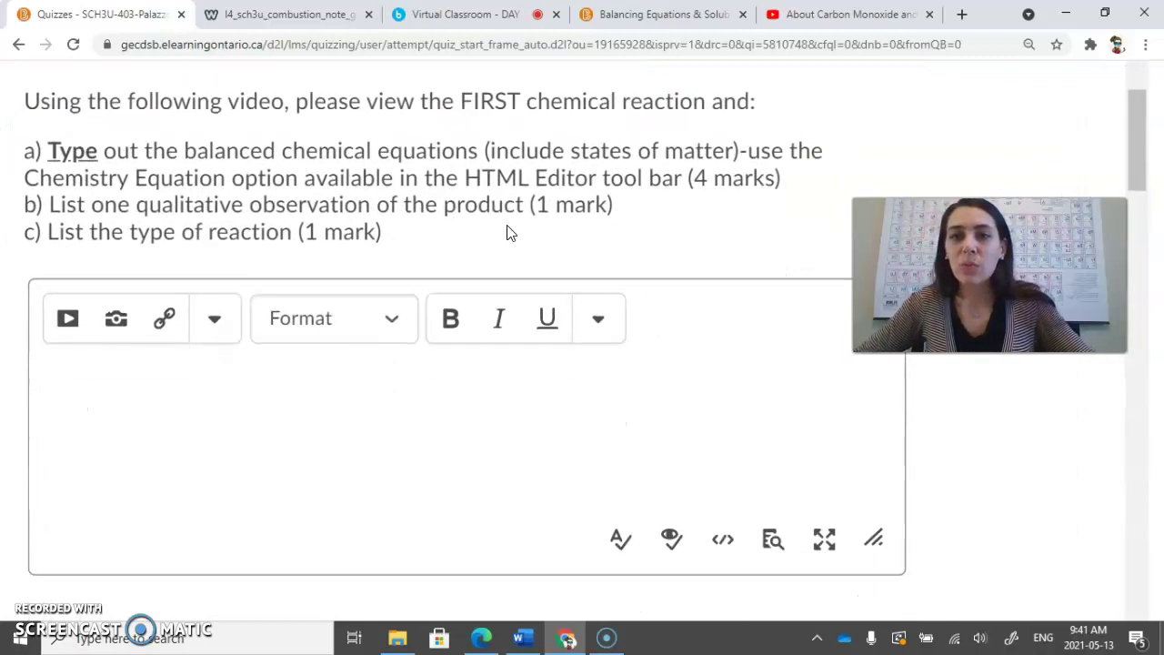
pyautogui.scroll(-1, 510, 235)
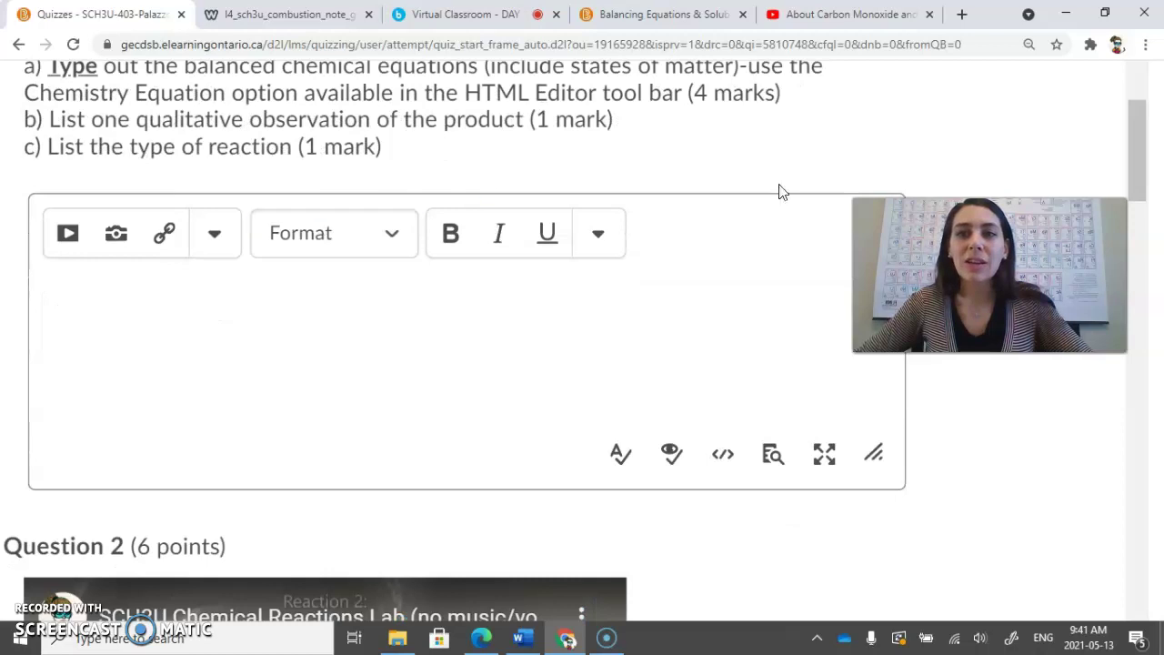
pyautogui.moveTo(989, 275); pyautogui.dragTo(992, 395)
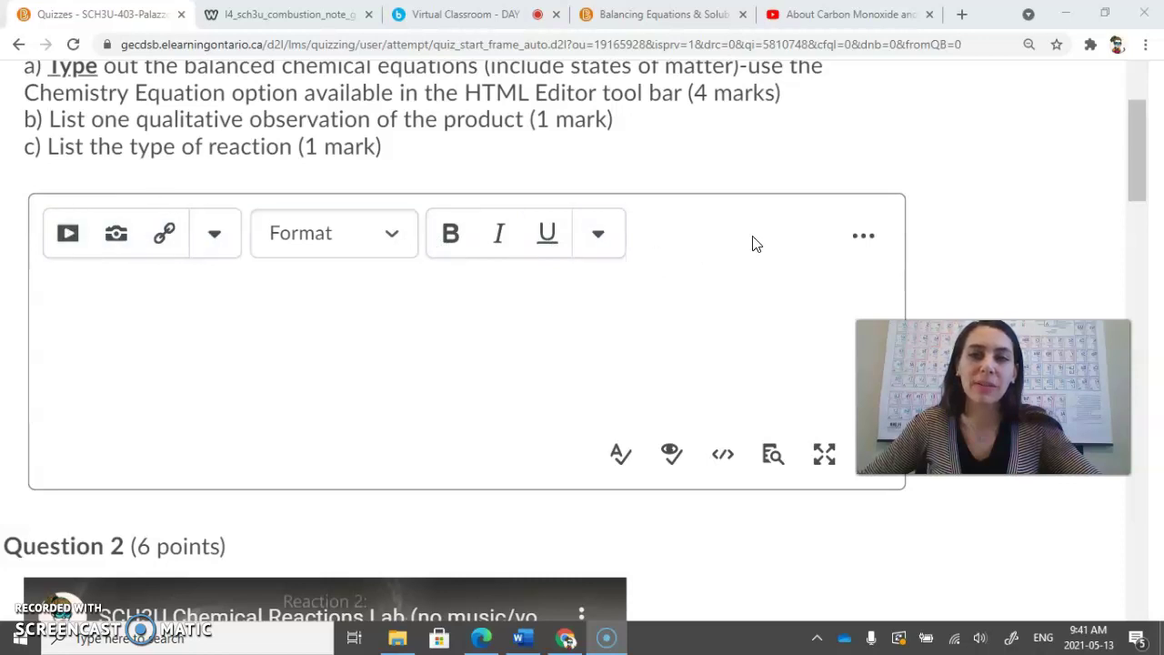
# Step: Open the chemistry equation editor for the Question 1 answer
pyautogui.click(864, 238)
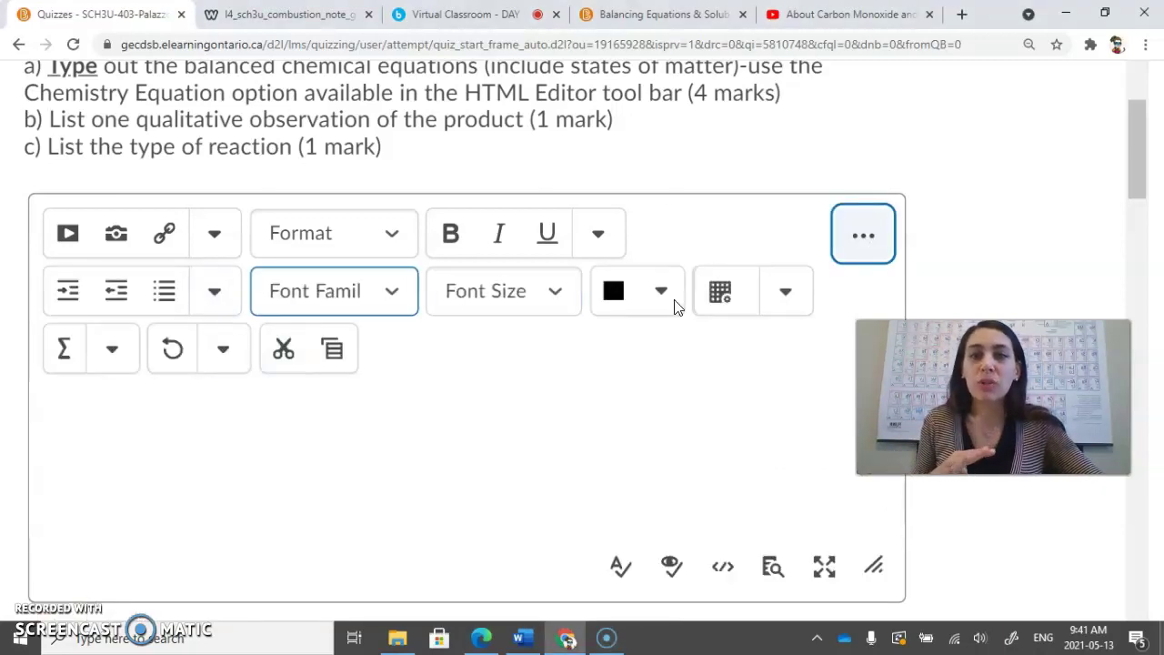
pyautogui.click(109, 359)
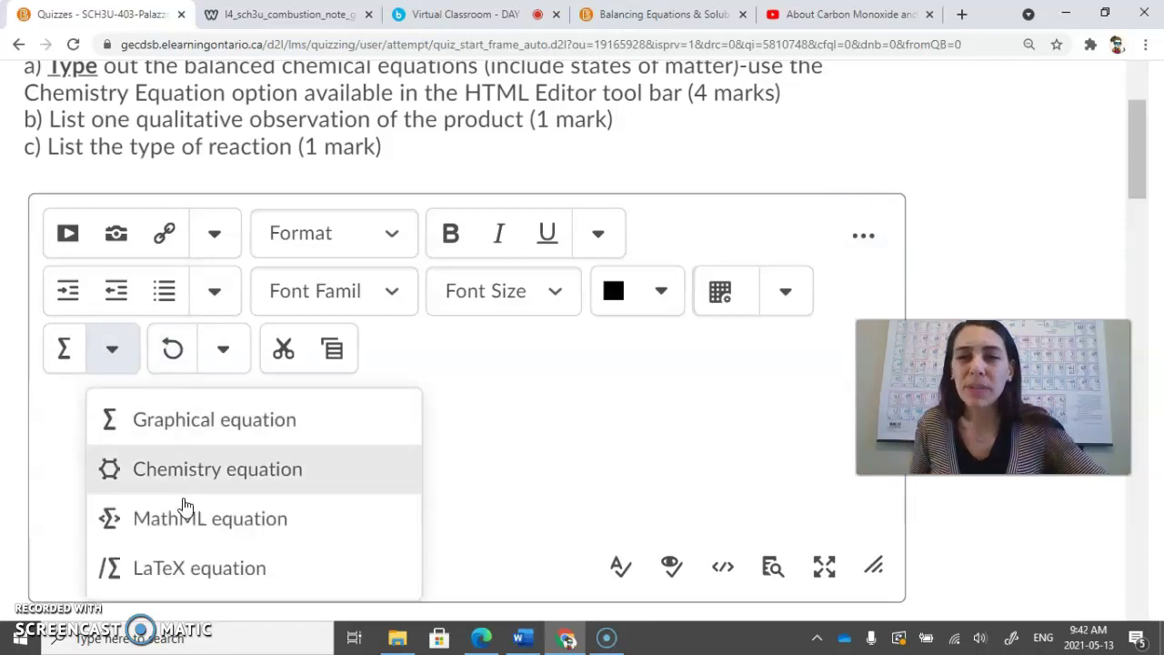
pyautogui.click(236, 473)
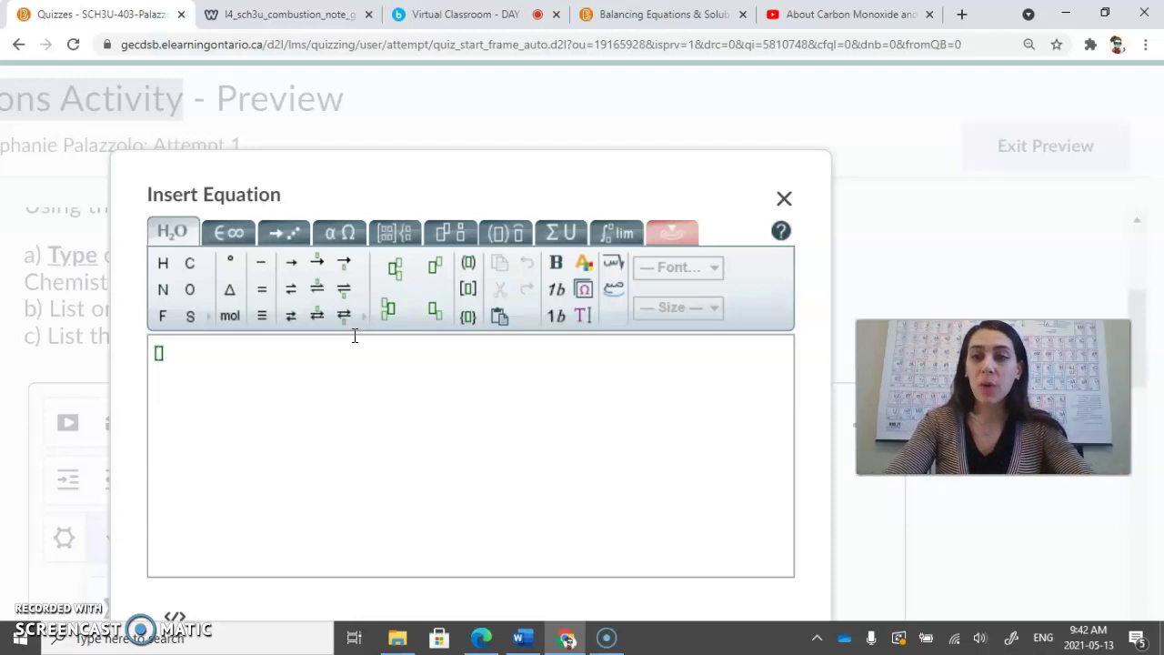
# Step: Enter H2O in the equation and format its 2 as a subscript
pyautogui.write('H2O')
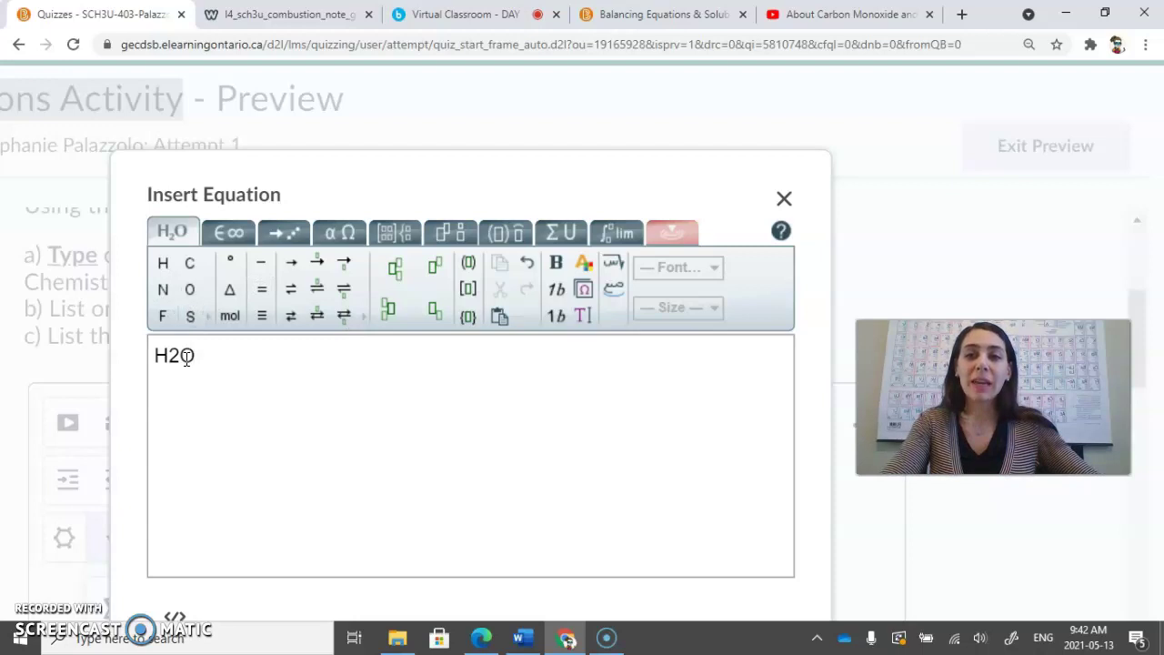
pyautogui.moveTo(181, 355); pyautogui.dragTo(165, 354)
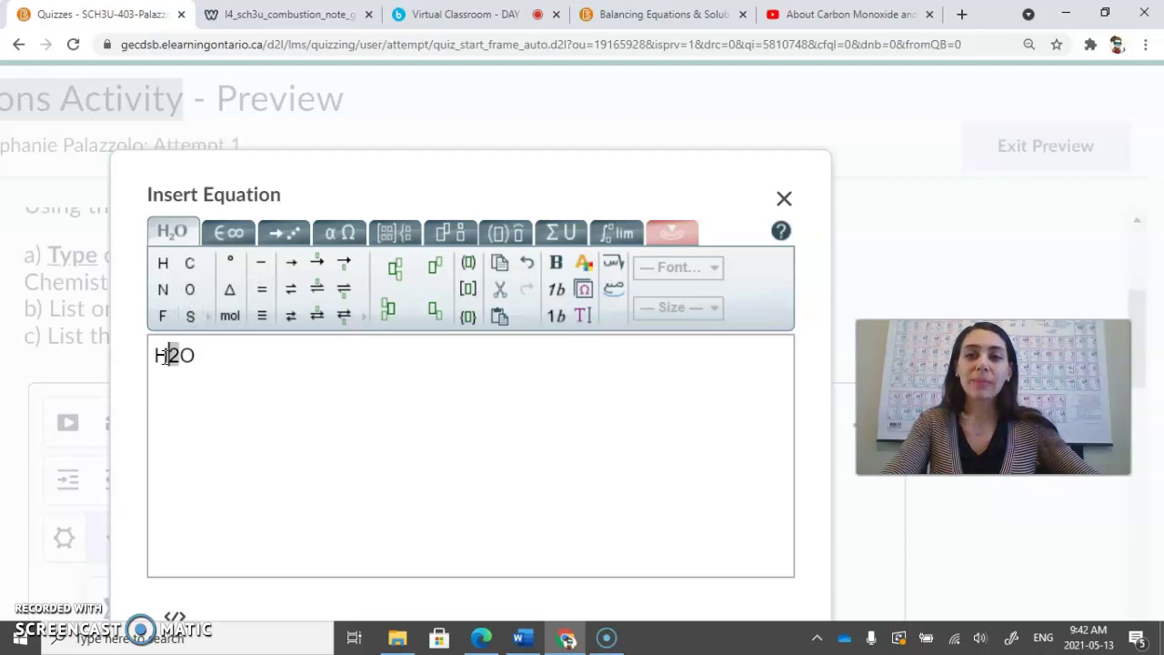
pyautogui.click(435, 311)
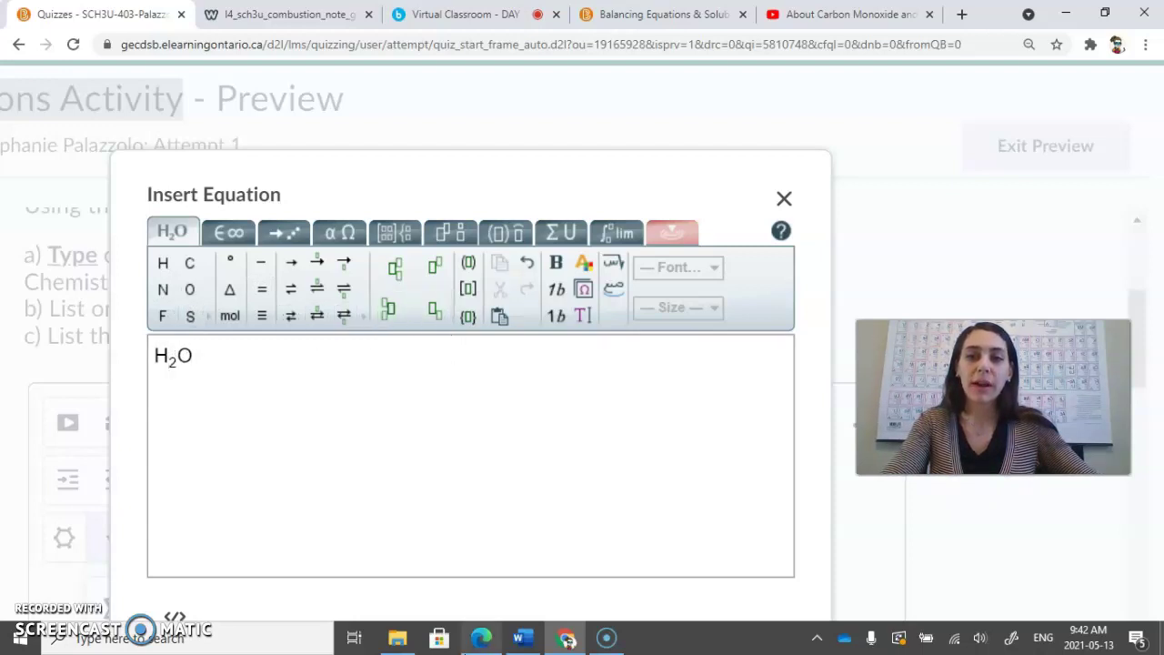
# Step: Delete the subscript 2 and the O after H, and re-enter them using an empty subscript for the 2
pyautogui.click(275, 361)
pyautogui.press('BackSpace')
pyautogui.press('BackSpace')
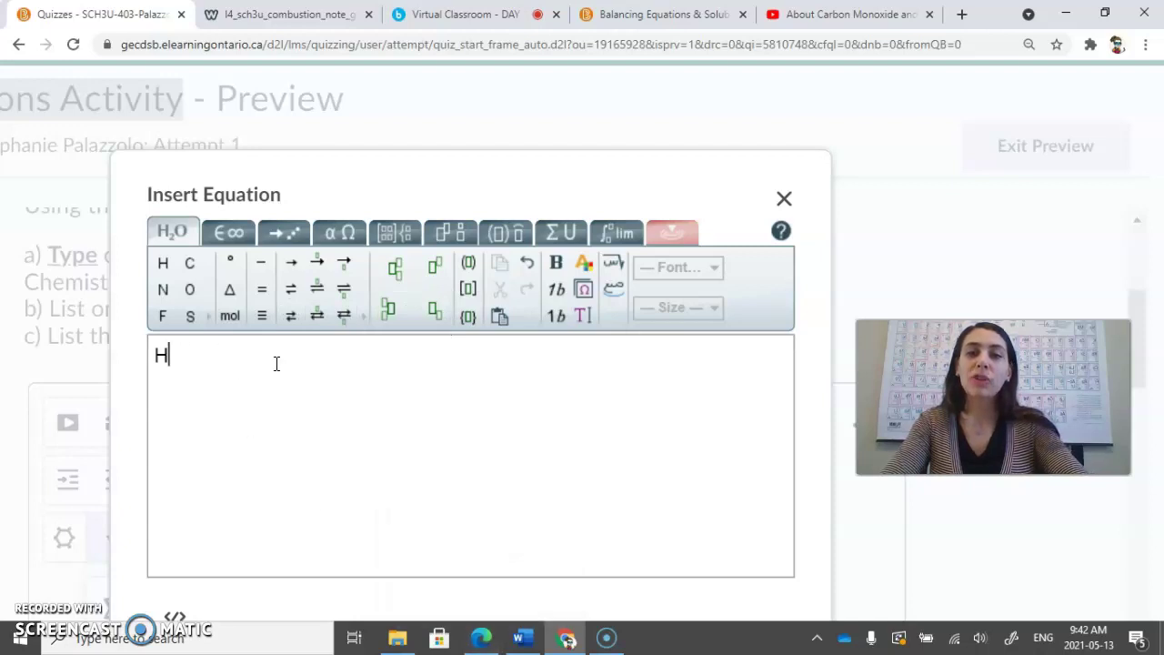
pyautogui.click(436, 312)
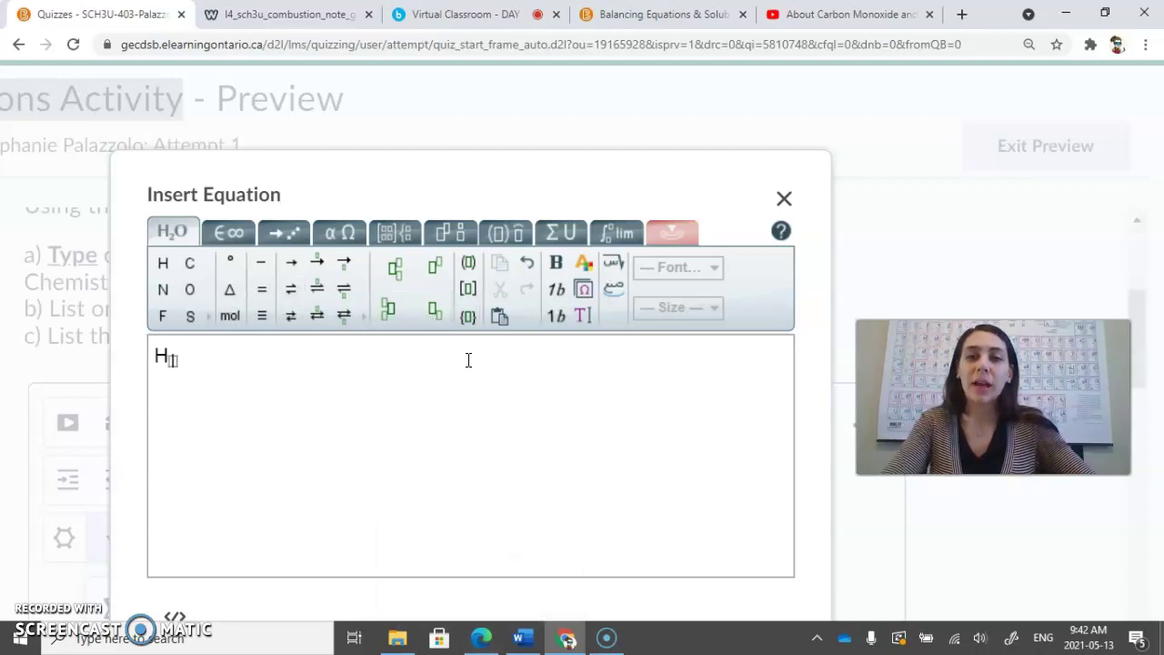
pyautogui.write('2')
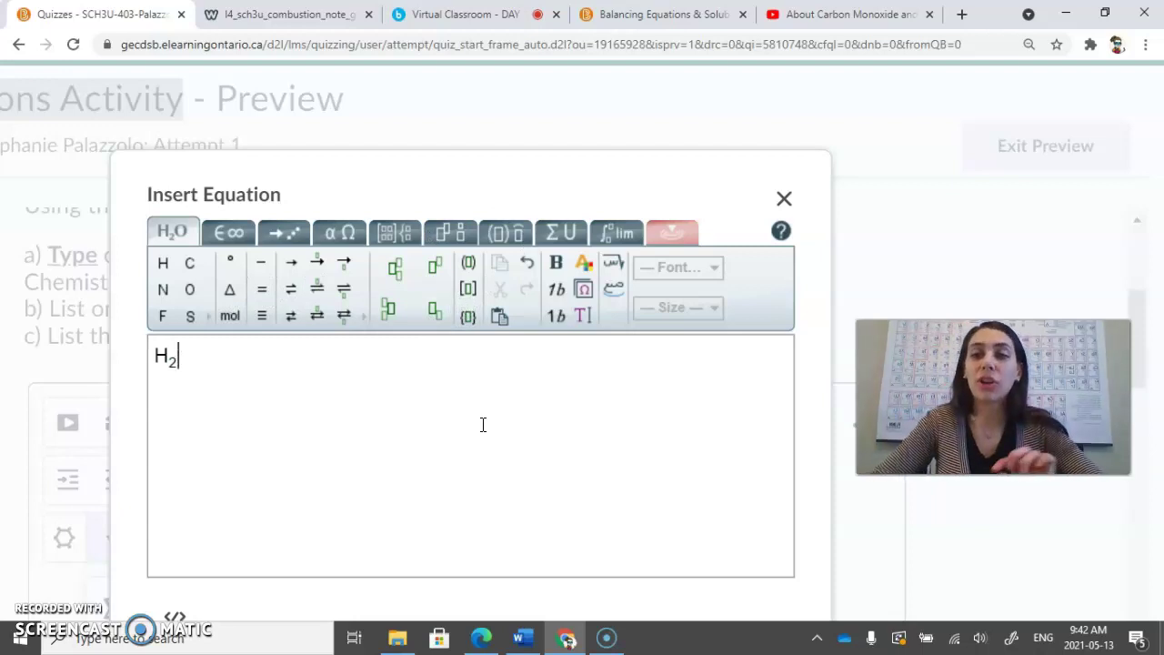
pyautogui.write('O')
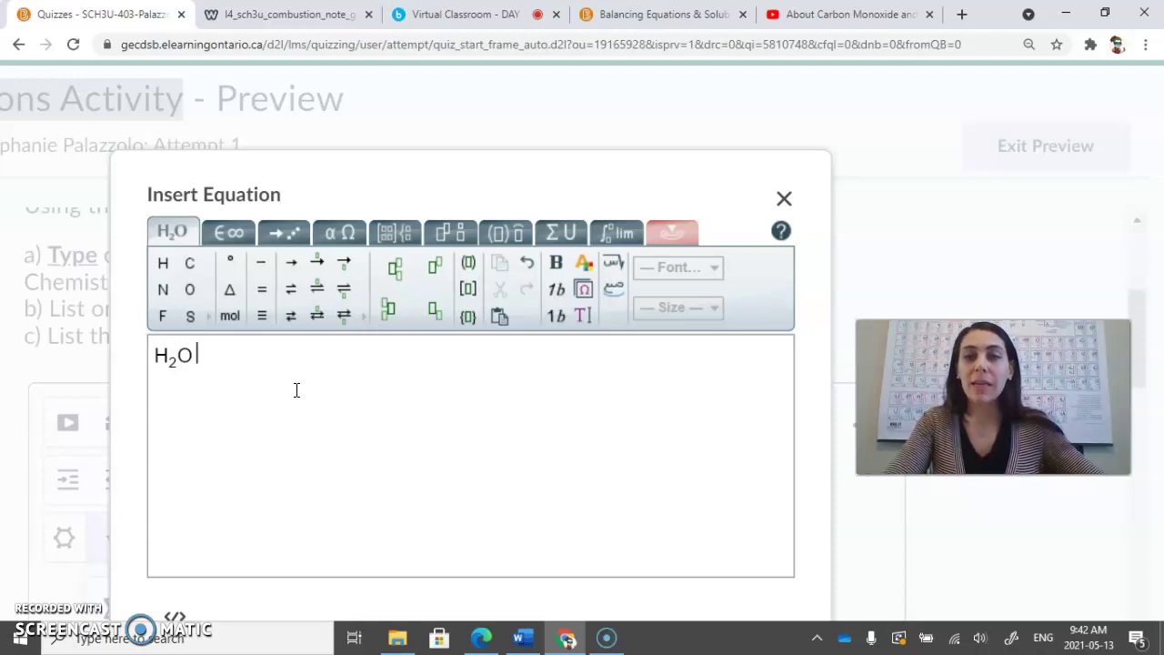
# Step: Add a plain reaction arrow after H₂O, followed by the products H2(g) + O2(g)
pyautogui.click(291, 266)
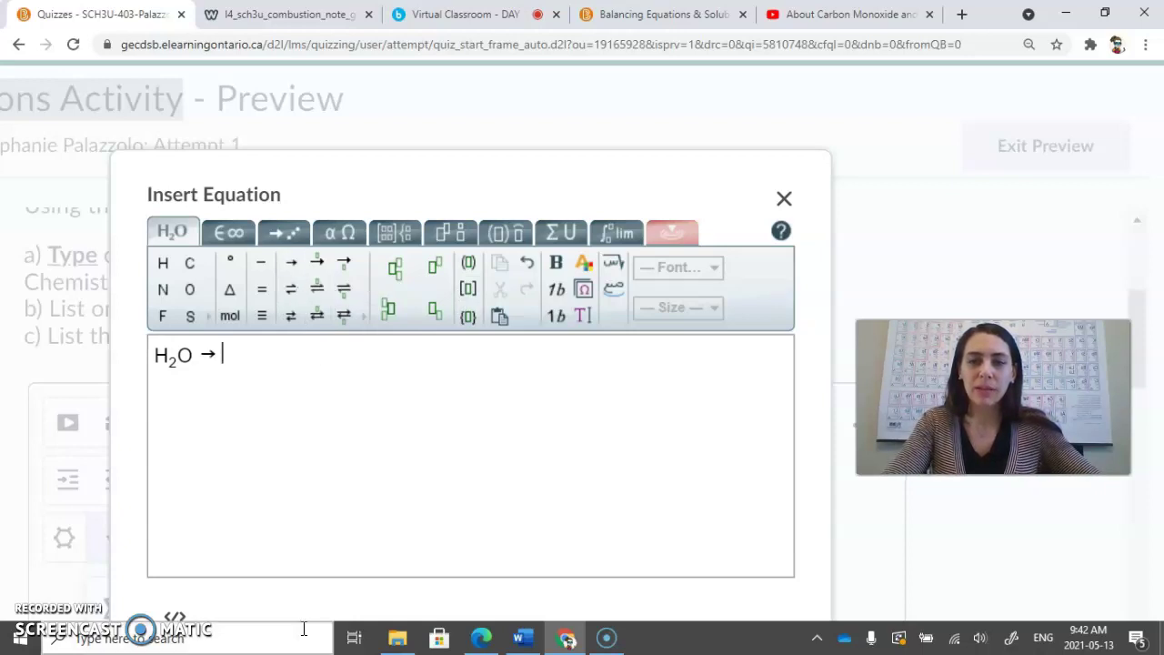
pyautogui.write('H2')
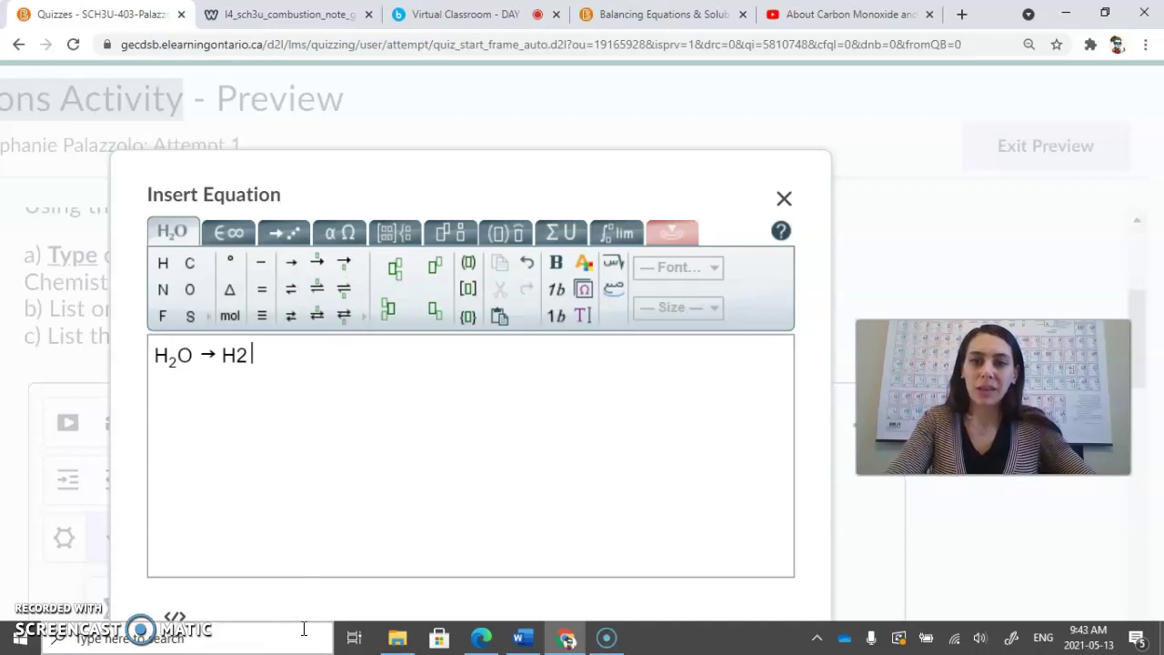
pyautogui.write(' + O2')
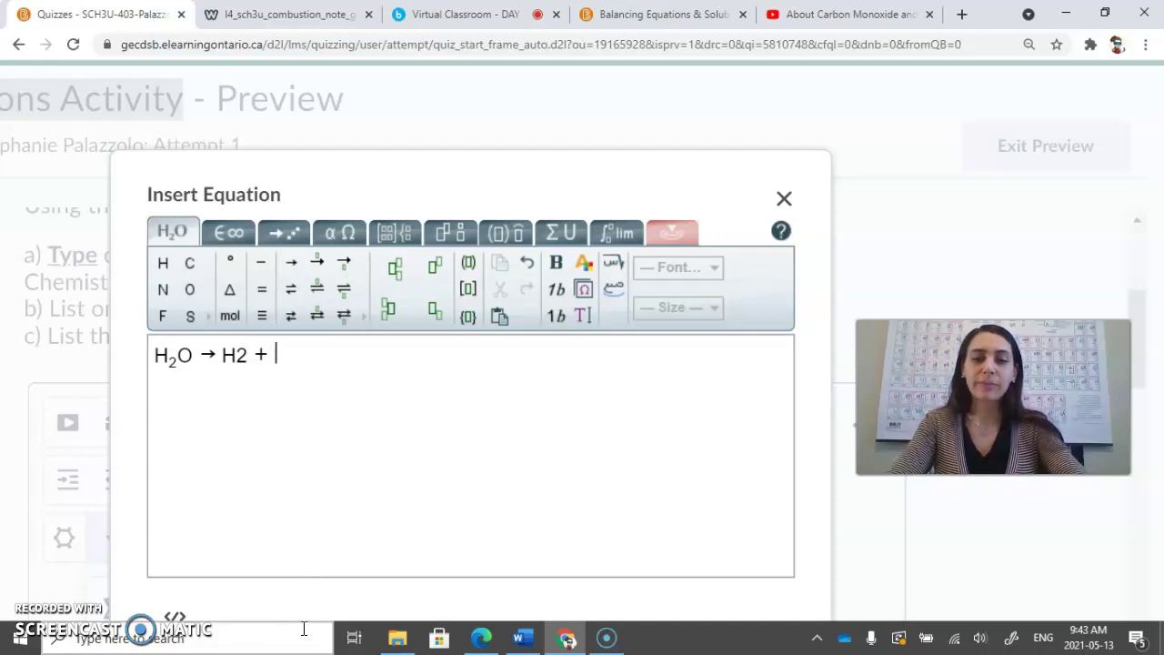
pyautogui.click(248, 355)
pyautogui.write('(g)')
pyautogui.click(333, 358)
pyautogui.write('(g)')
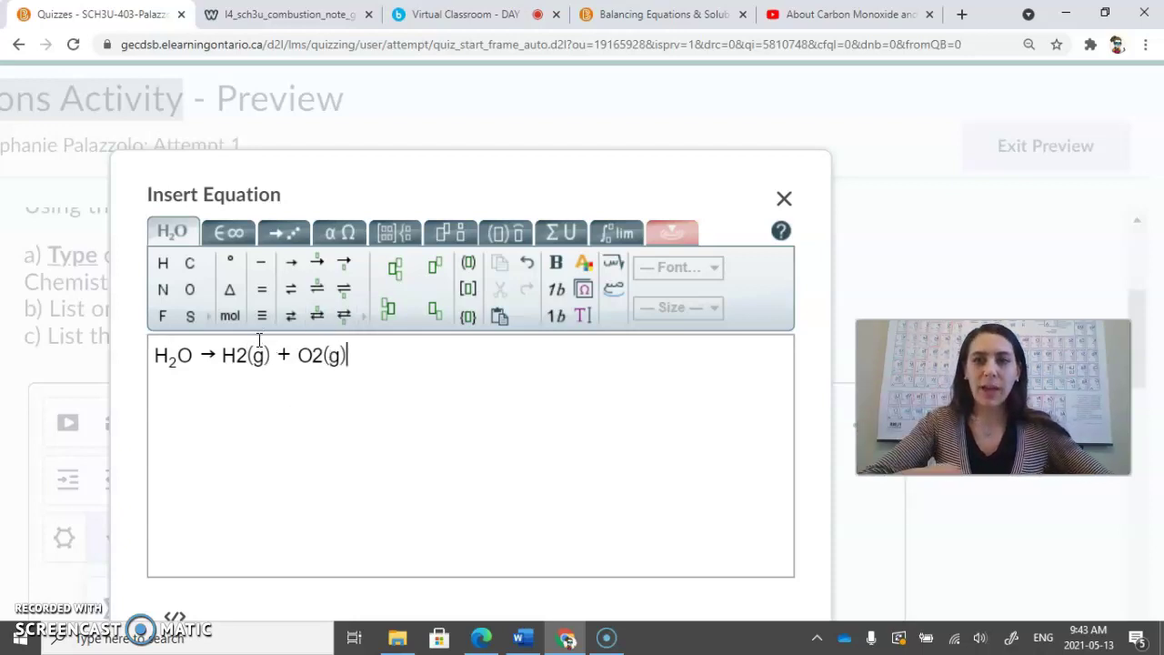
# Step: Format the 2(g) parts of both the hydrogen and oxygen products as subscripts
pyautogui.moveTo(235, 354); pyautogui.dragTo(269, 358)
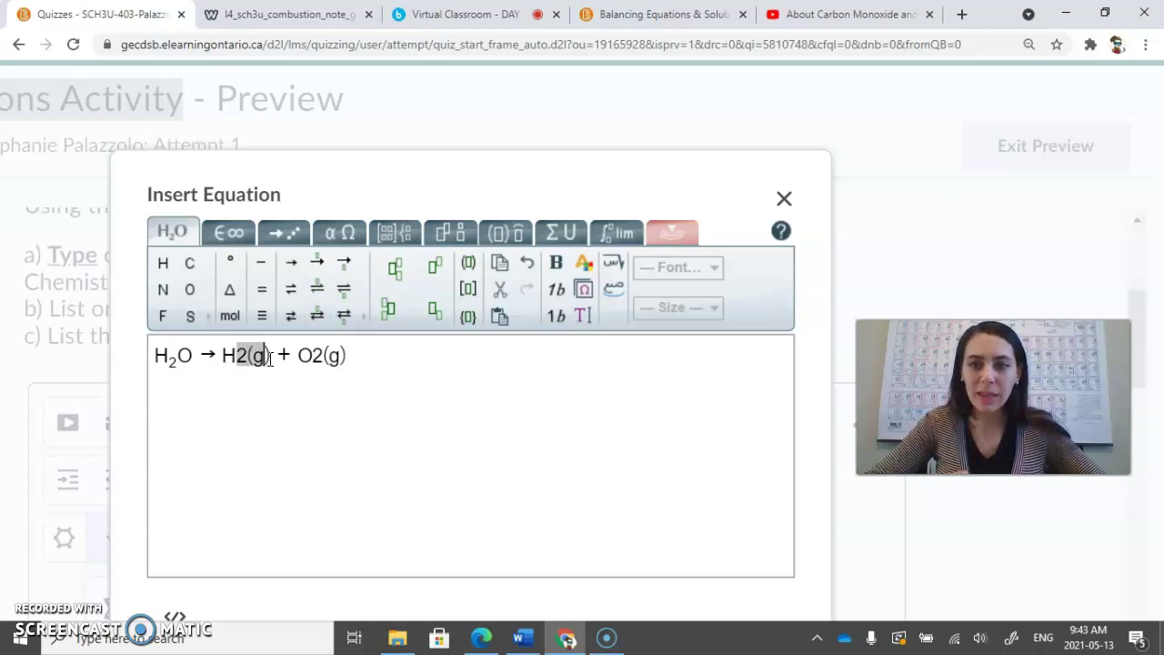
pyautogui.click(436, 313)
pyautogui.moveTo(308, 357); pyautogui.dragTo(342, 356)
pyautogui.click(434, 314)
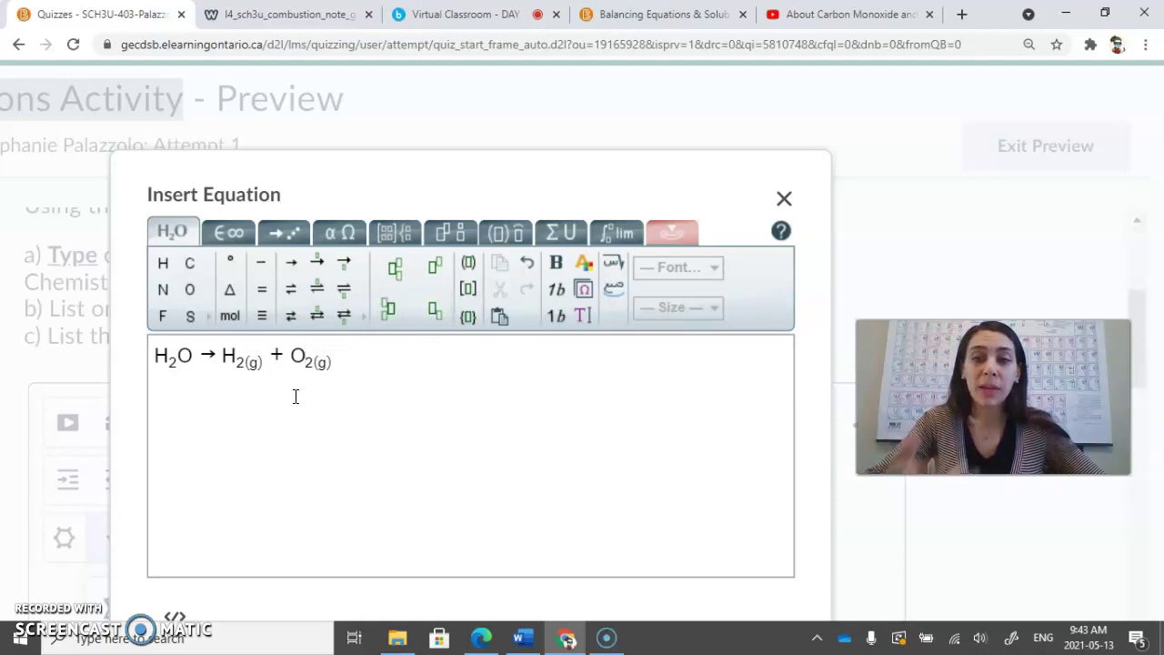
# Step: Add the state (l) after H₂O and format it as a subscript
pyautogui.click(192, 360)
pyautogui.write('(')
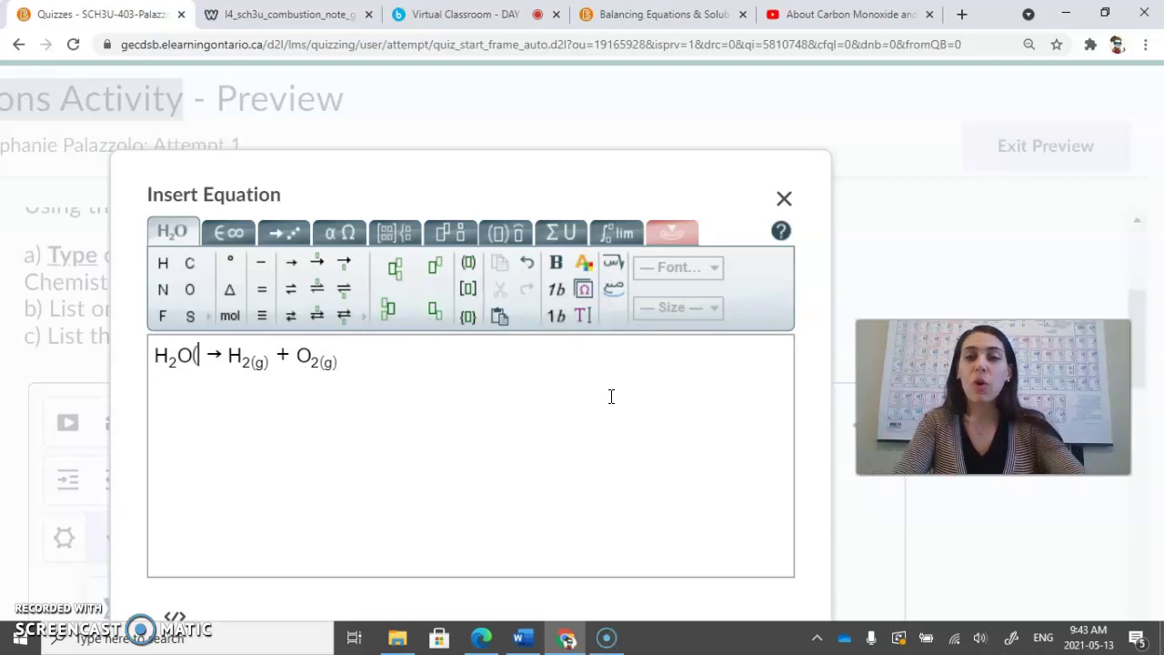
pyautogui.write('l)')
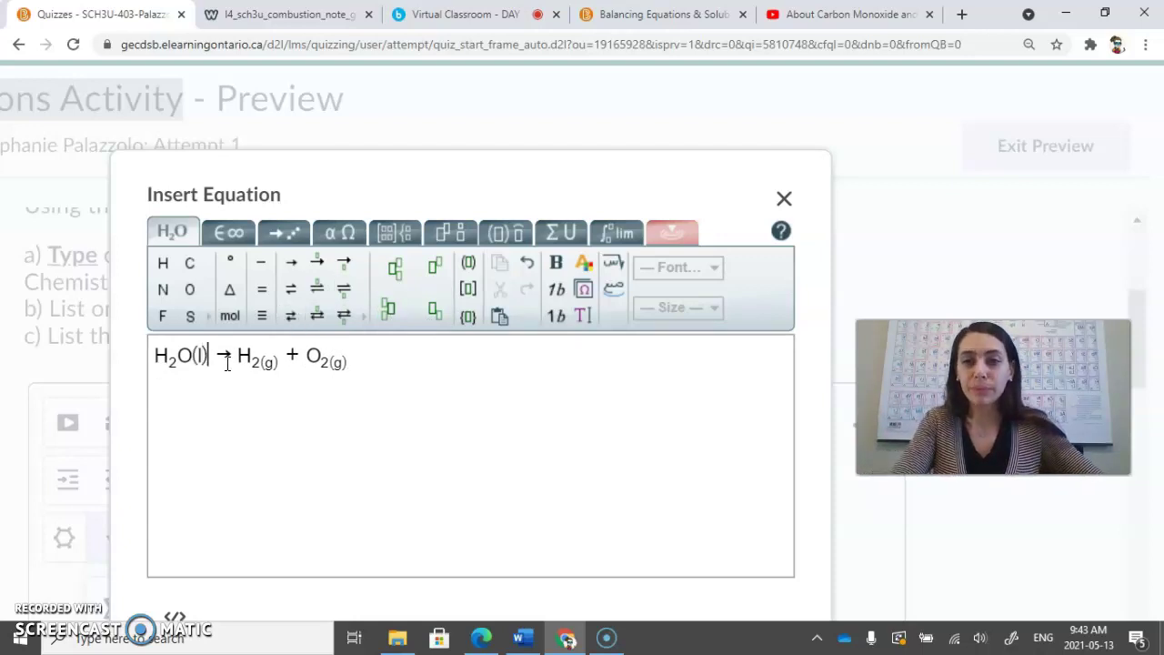
pyautogui.moveTo(210, 360); pyautogui.dragTo(190, 361)
pyautogui.click(435, 310)
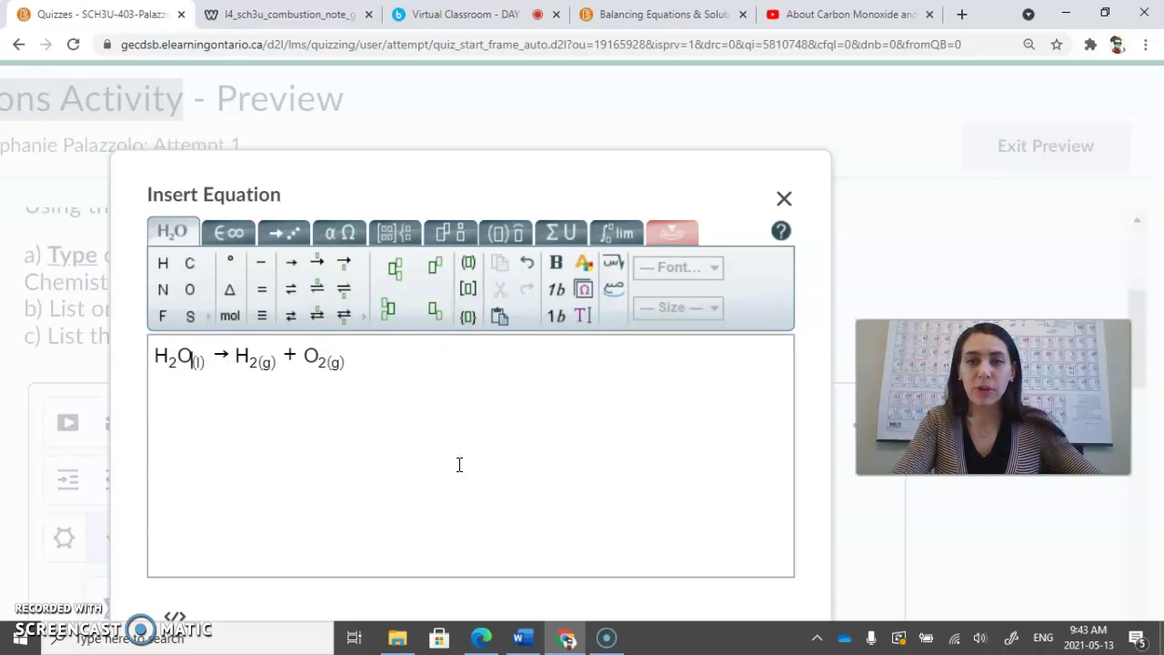
pyautogui.doubleClick(407, 355)
pyautogui.click(485, 401)
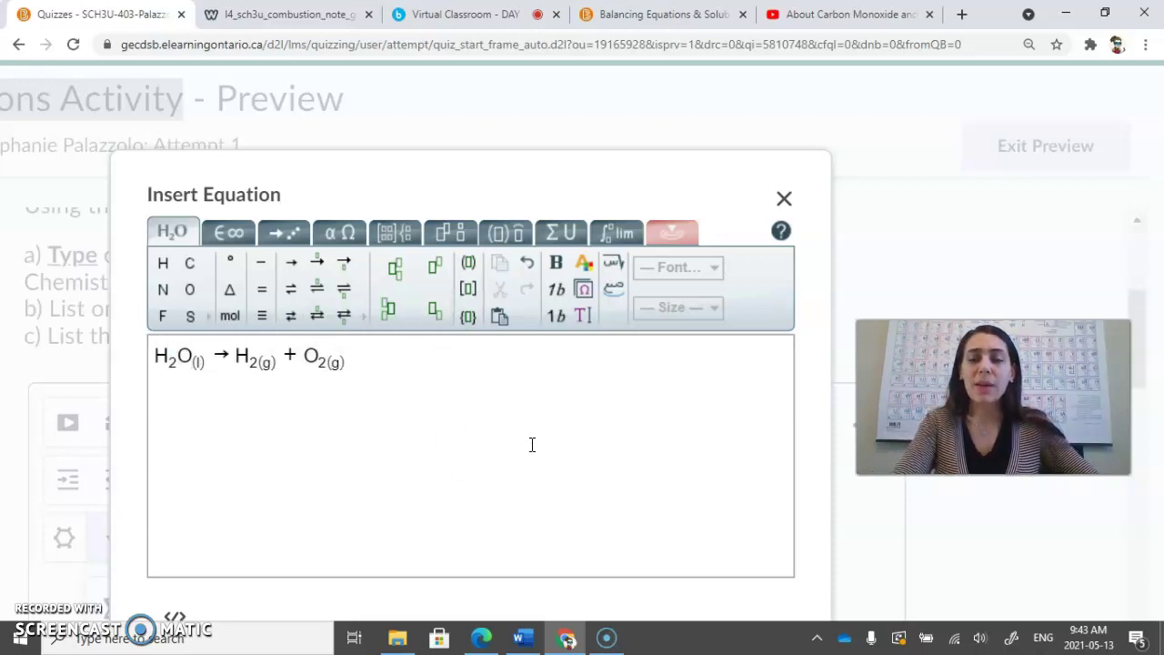
# Step: Balance the equation by adding the coefficient 2 before H₂O and before H₂
pyautogui.click(155, 357)
pyautogui.write('2')
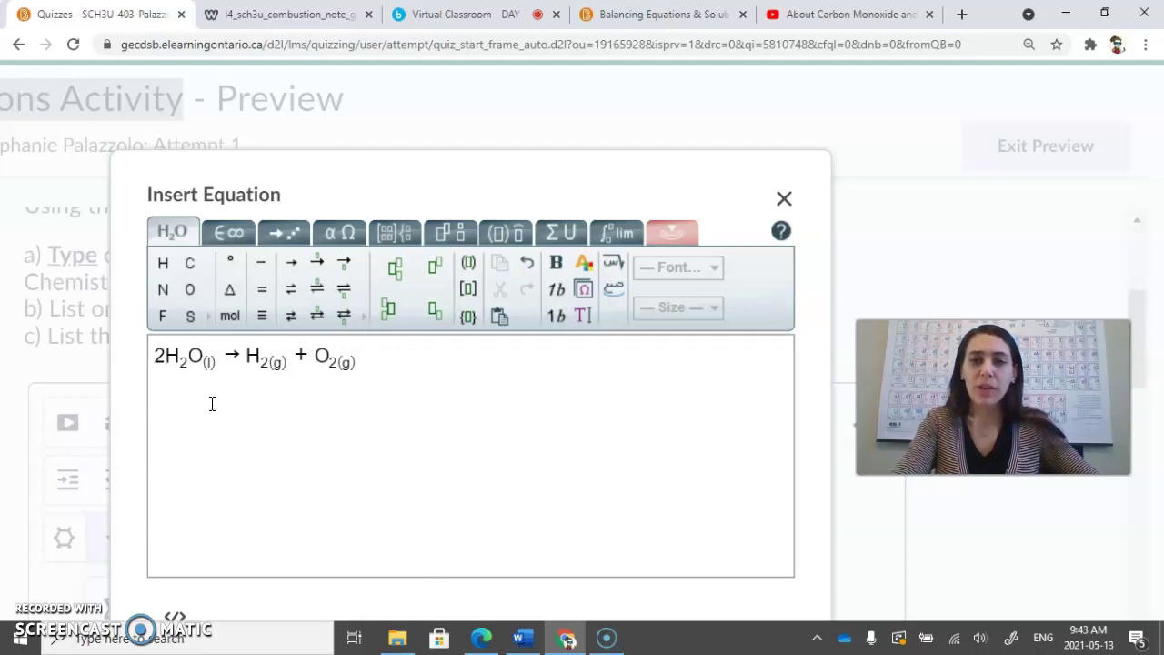
pyautogui.click(242, 356)
pyautogui.write('2')
pyautogui.click(503, 453)
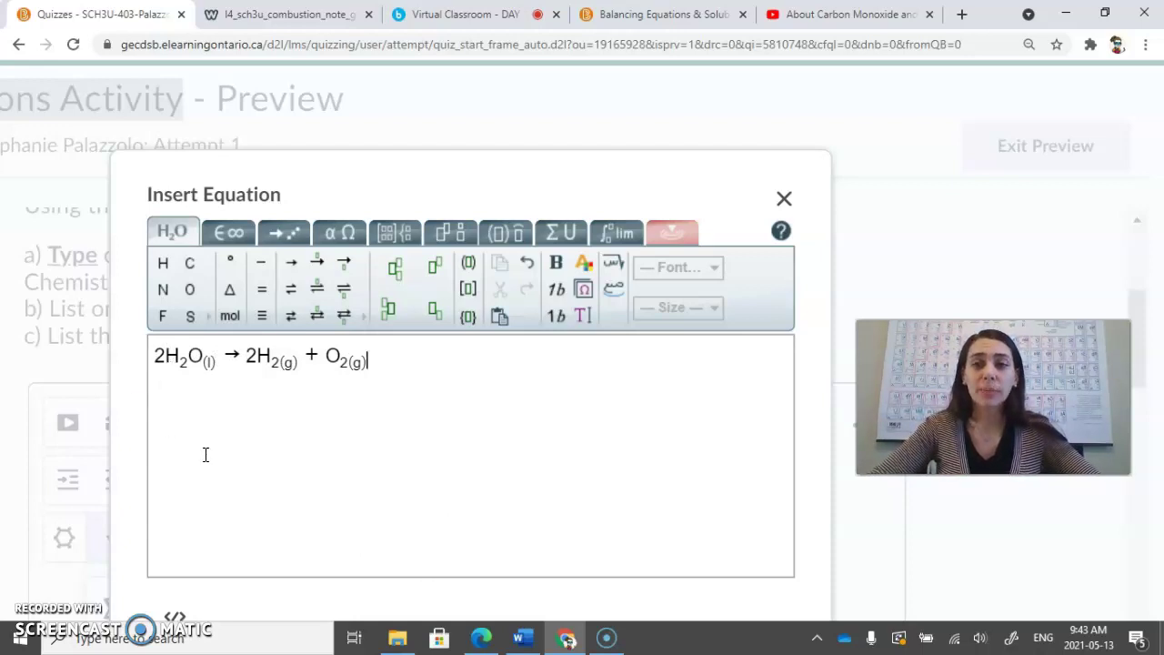
# Step: Try replacing the reaction arrow with one that takes text above it, and restore the plain arrow
pyautogui.click(235, 353)
pyautogui.hotkey('shift', 'Left')
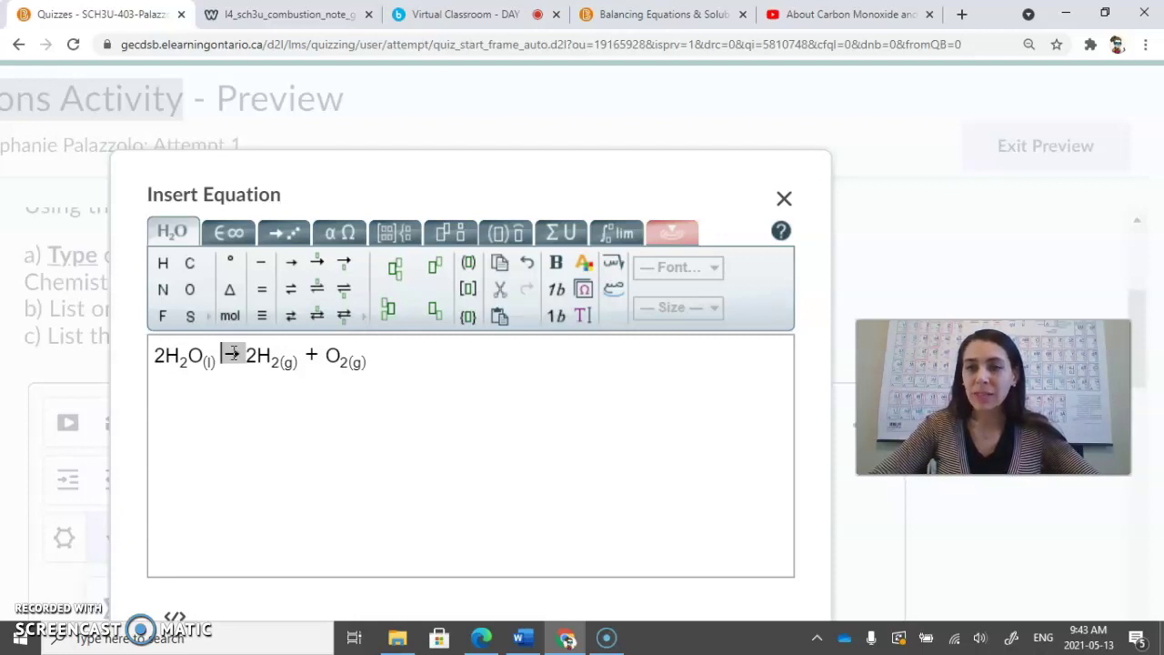
pyautogui.click(318, 266)
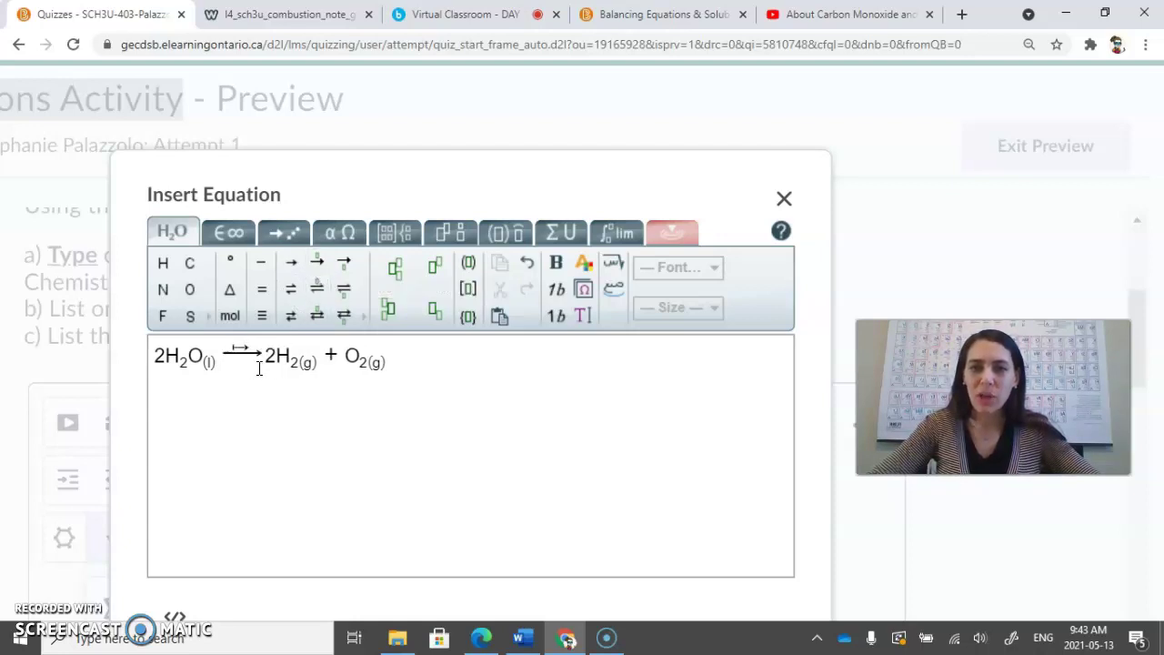
pyautogui.hotkey('shift', 'Left')
pyautogui.click(291, 262)
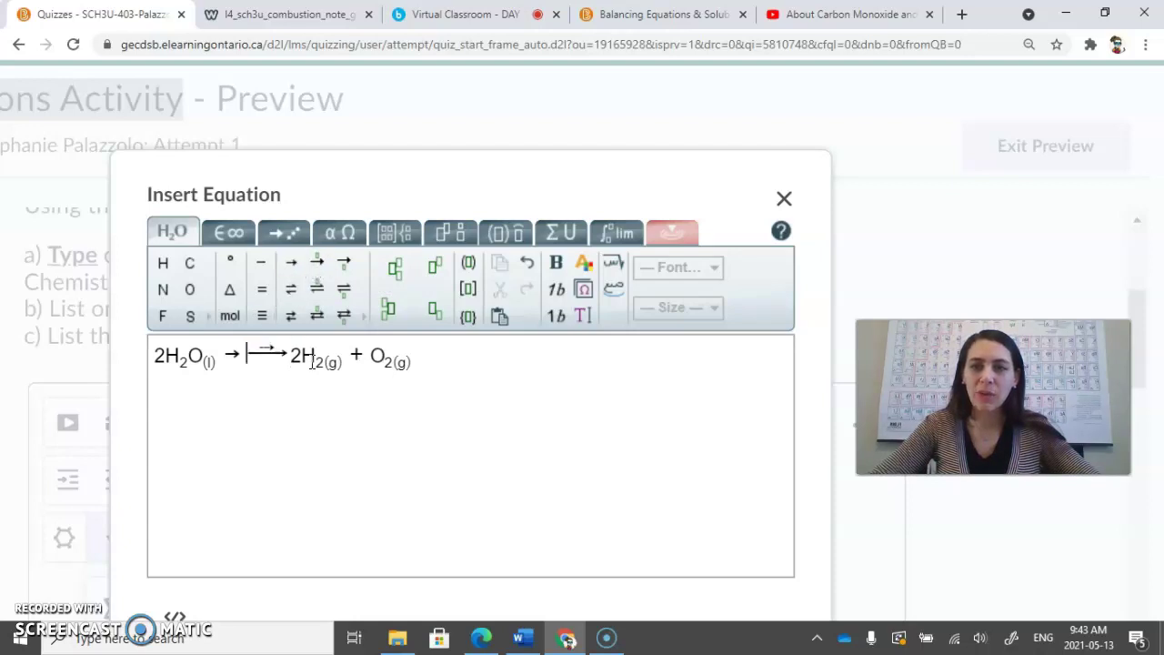
pyautogui.hotkey('shift', 'Right')
pyautogui.press('Delete')
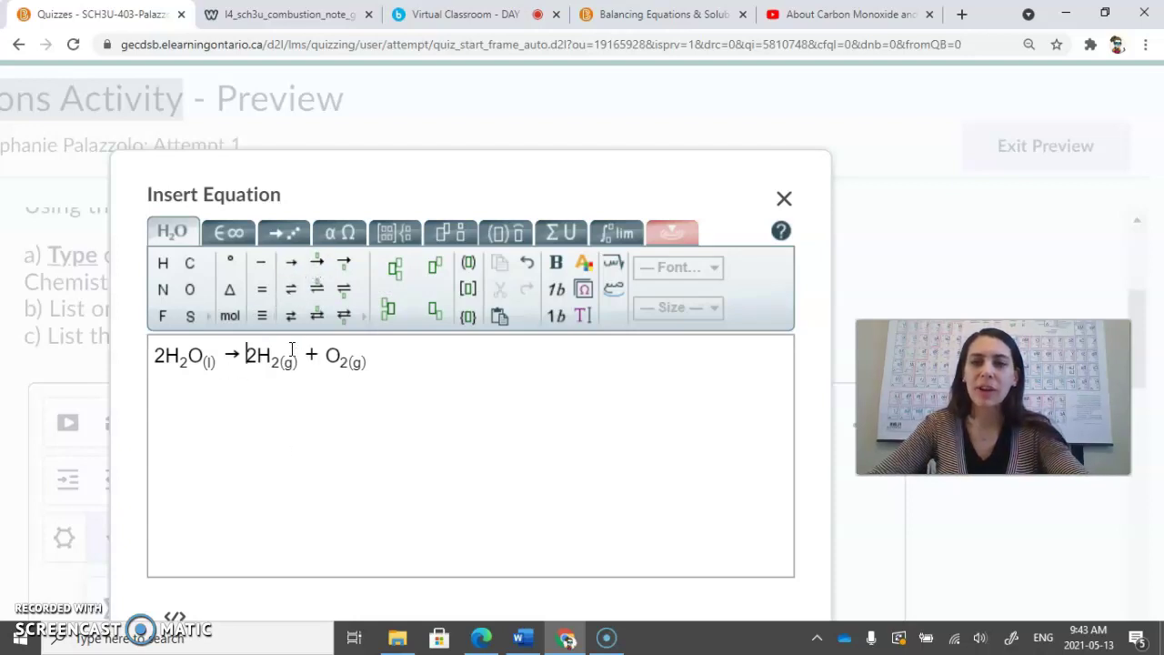